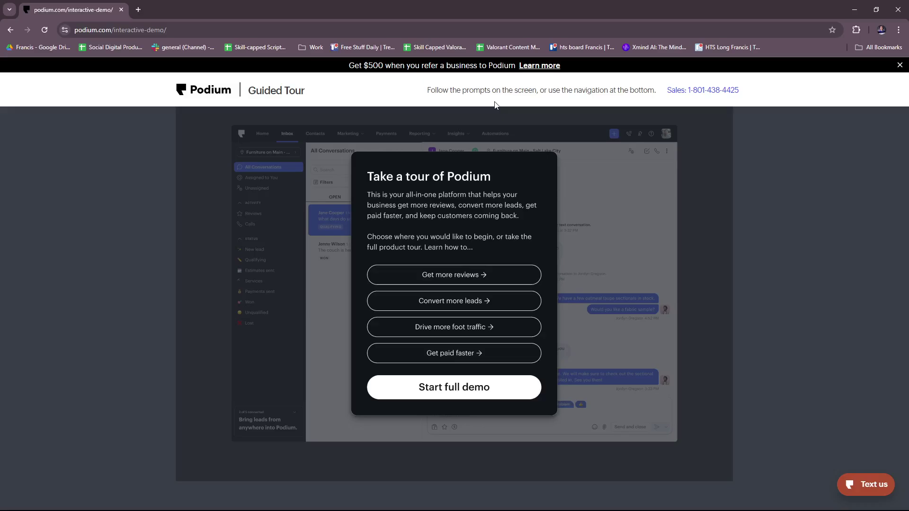
- Open Podium's Web Chat Software product page in a new browser tab
left_click(138, 9)
type("po")
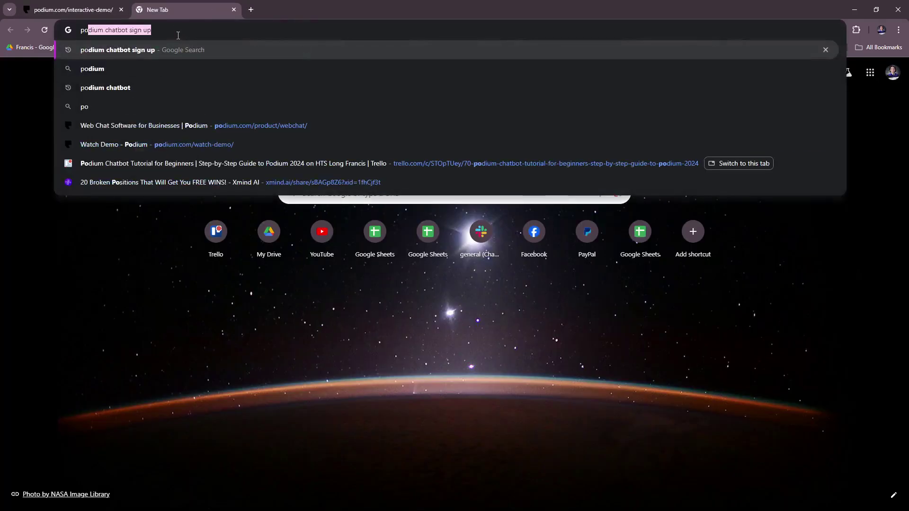
type("dium.com/product/webchat/")
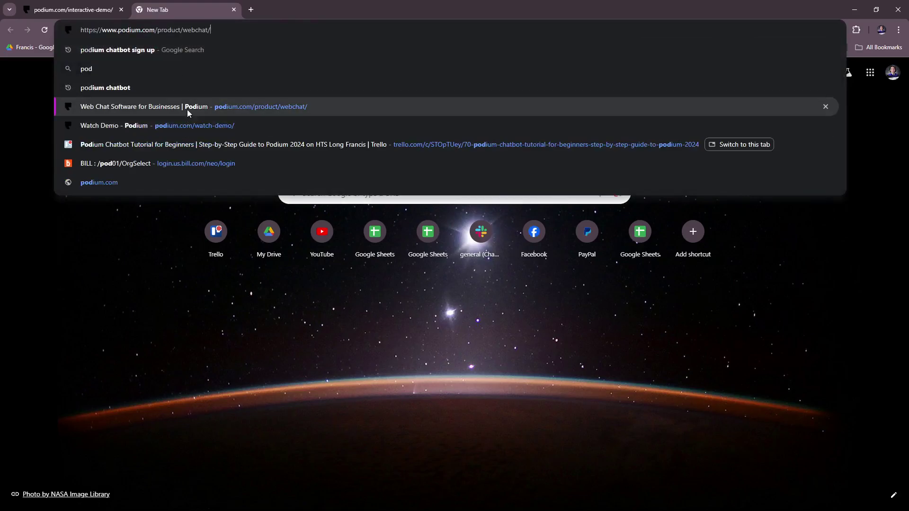
left_click(186, 108)
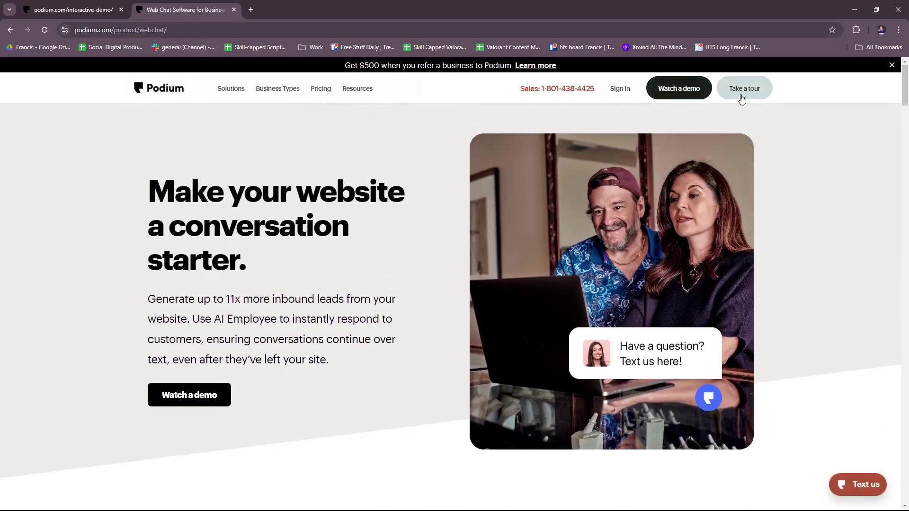
scroll(764, 177, "down", 3)
scroll(745, 204, "down", 3)
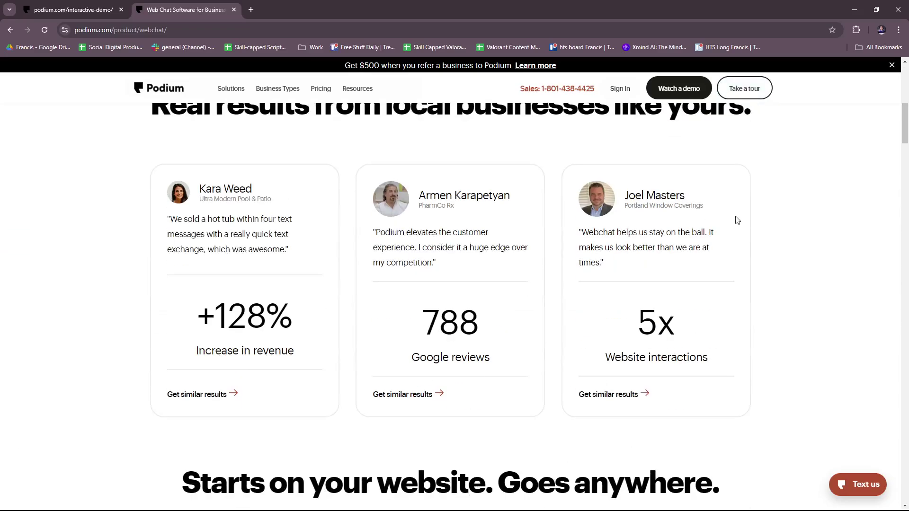
scroll(736, 220, "down", 4)
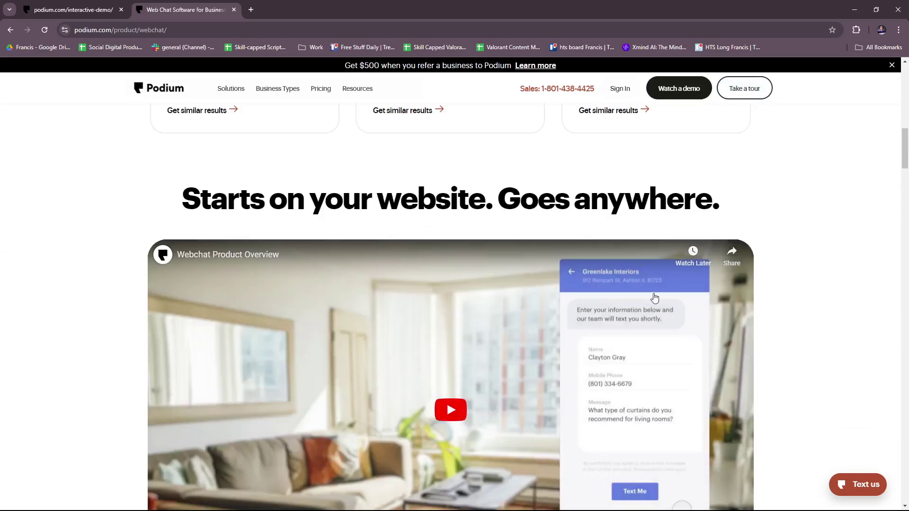
scroll(619, 342, "down", 3)
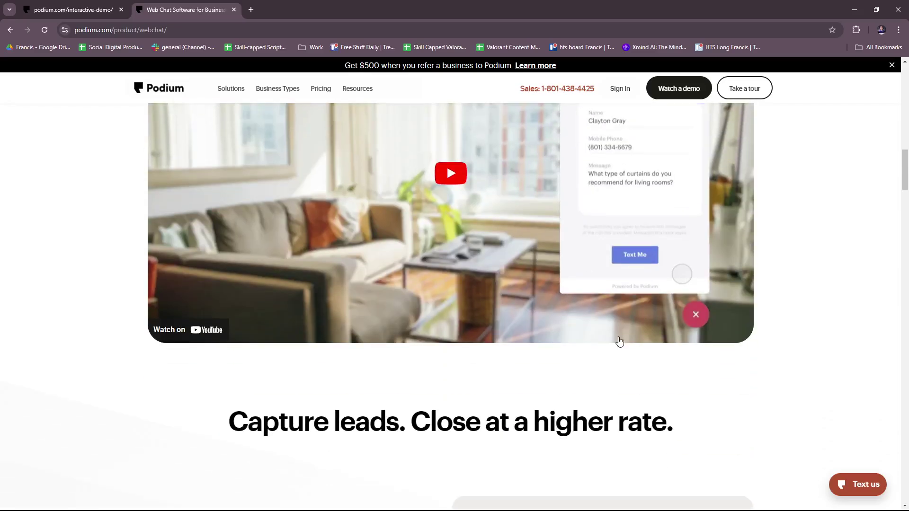
scroll(619, 342, "up", 3)
scroll(547, 355, "down", 1)
scroll(548, 355, "down", 2)
scroll(368, 284, "up", 2)
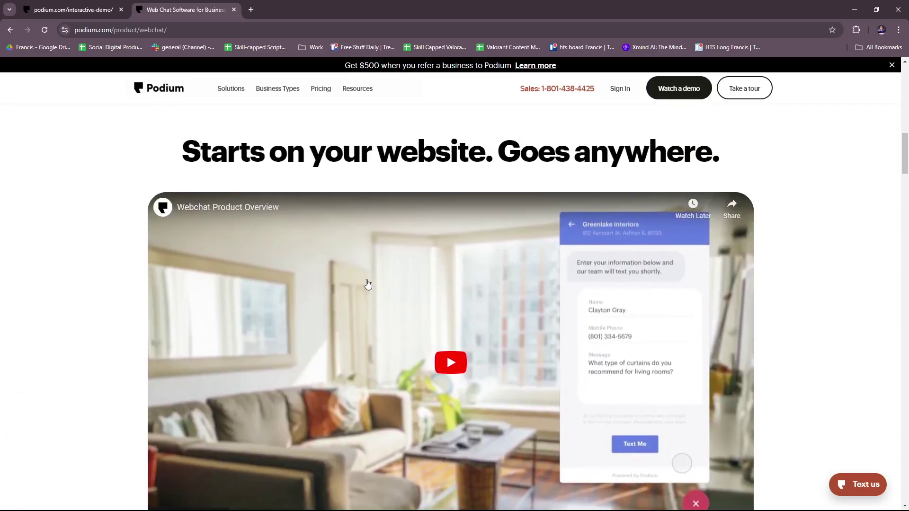
scroll(367, 284, "up", 1)
scroll(327, 270, "up", 3)
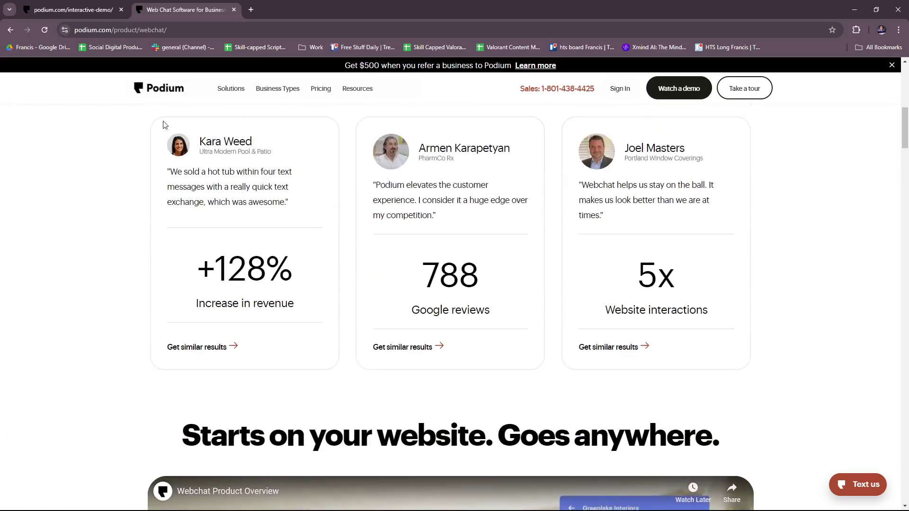
left_click(71, 9)
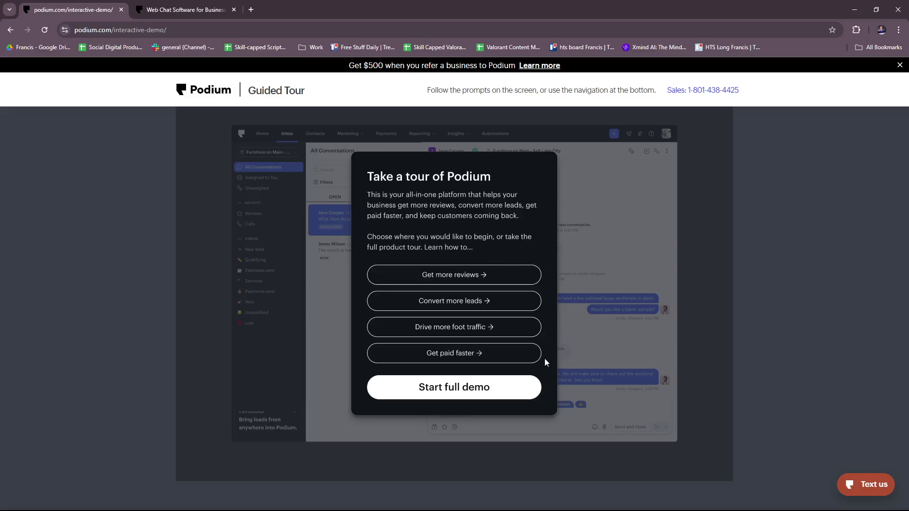
- Start the full Podium demo and go to the Reviews page under Activity
left_click(460, 395)
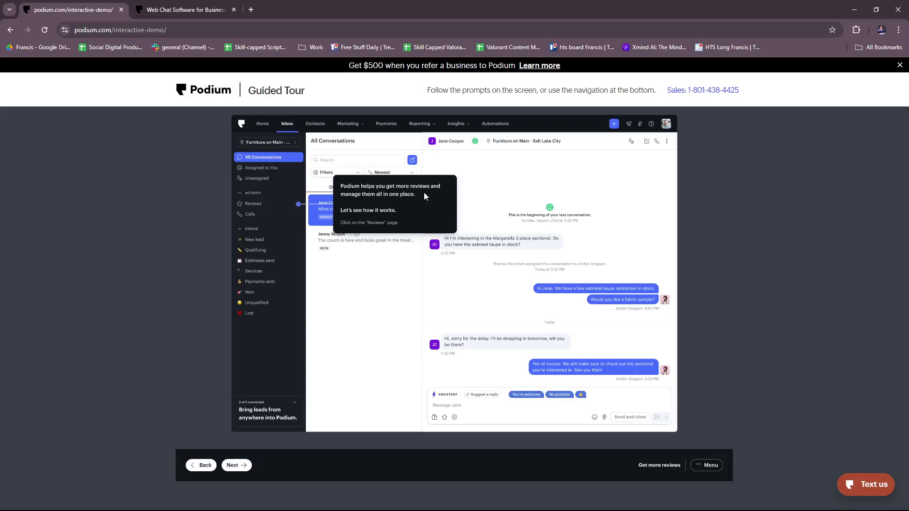
left_click(257, 203)
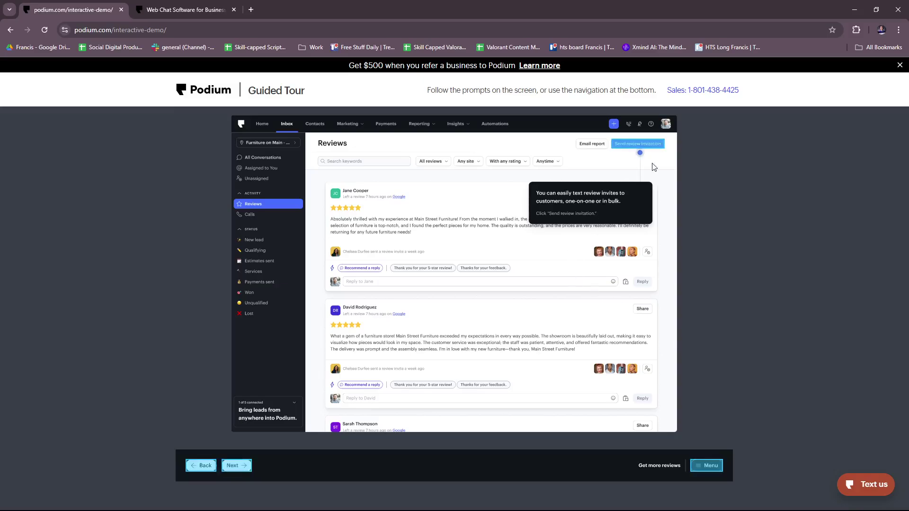
left_click(643, 145)
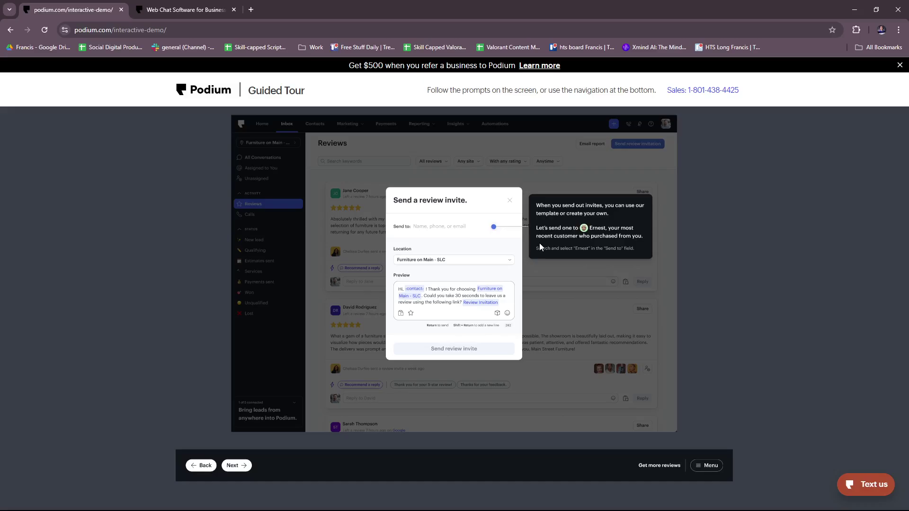
left_click(493, 227)
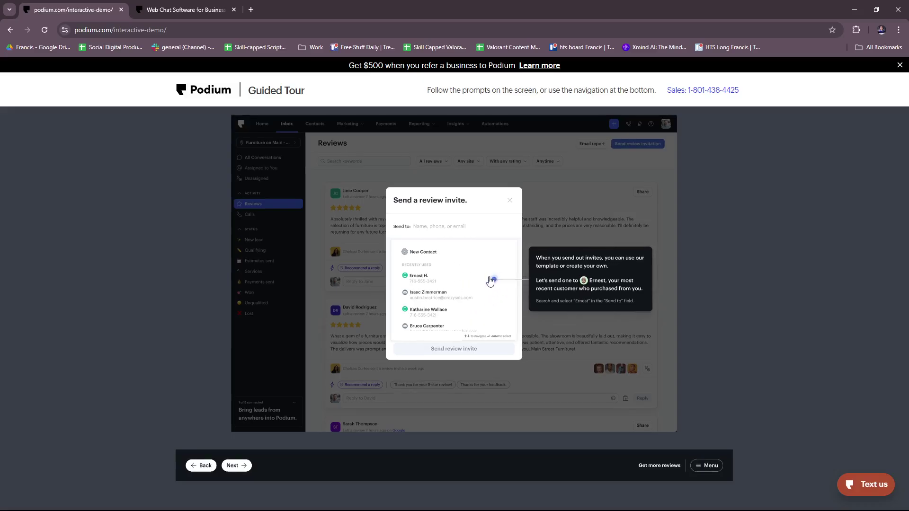
left_click(489, 282)
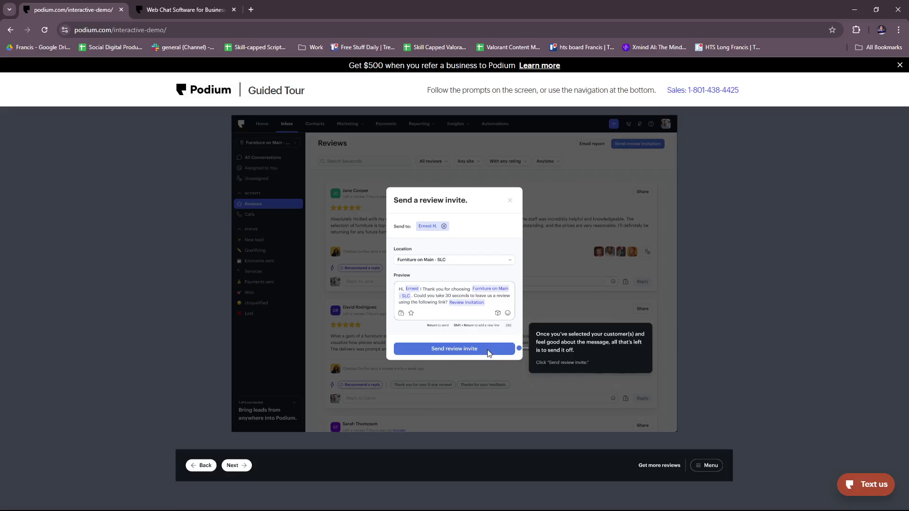
left_click(469, 350)
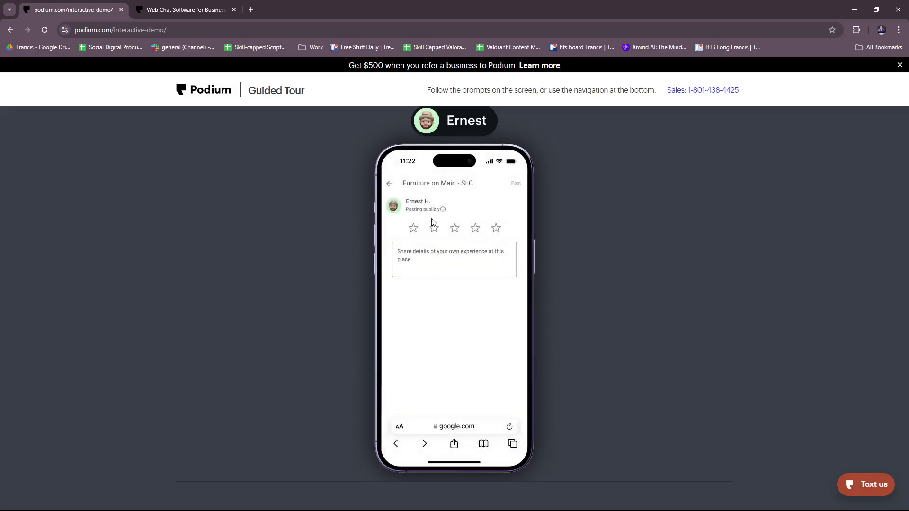
left_click(497, 333)
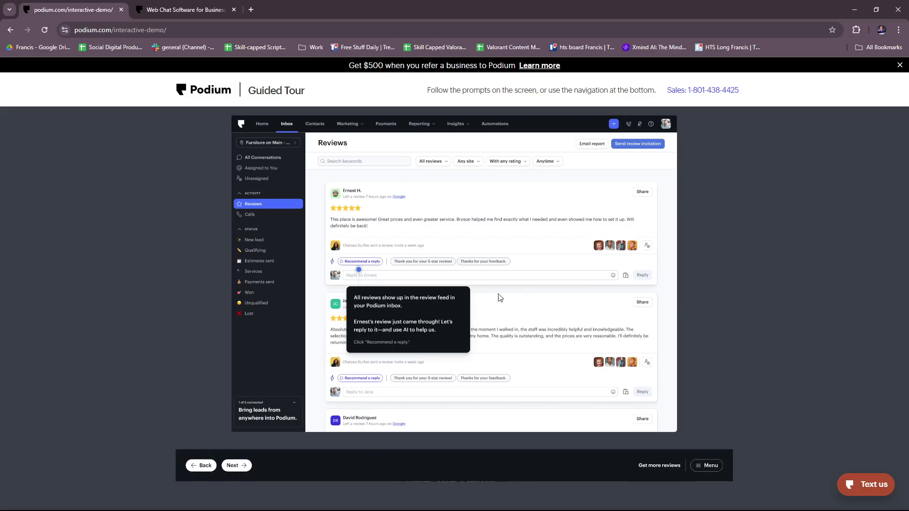
- Post an AI-drafted reply to Ernest's review and dismiss the Google ranking tip
left_click(362, 262)
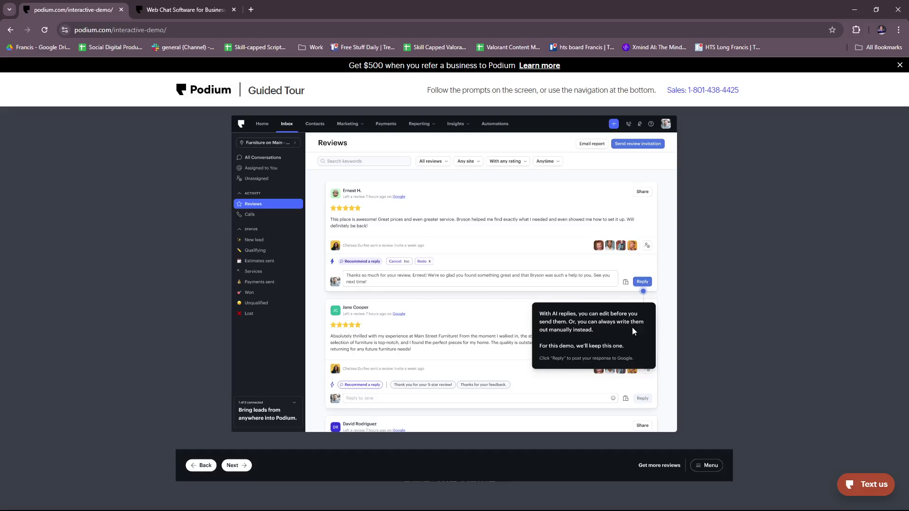
left_click(643, 282)
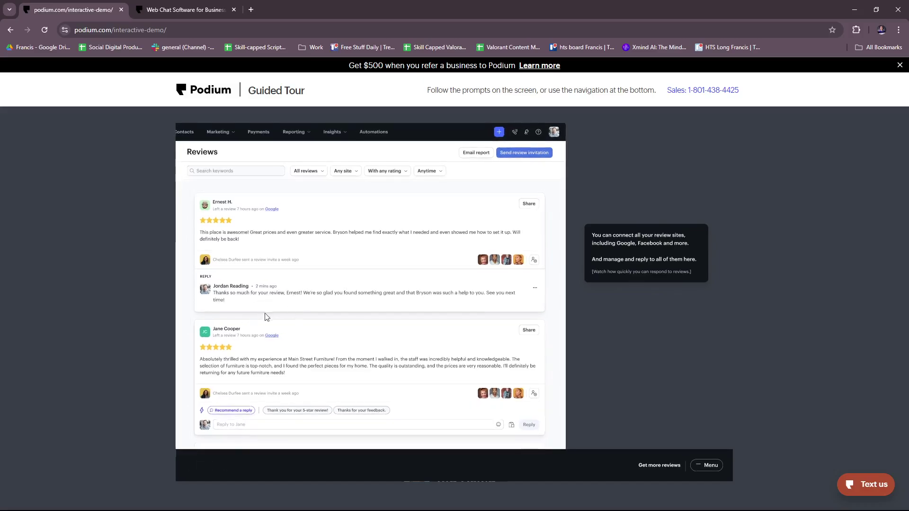
scroll(288, 242, "down", 1)
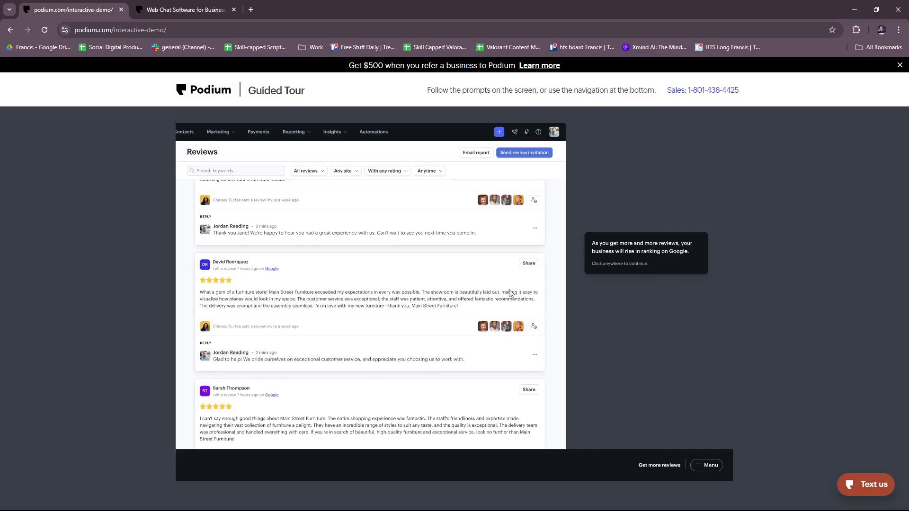
left_click(530, 287)
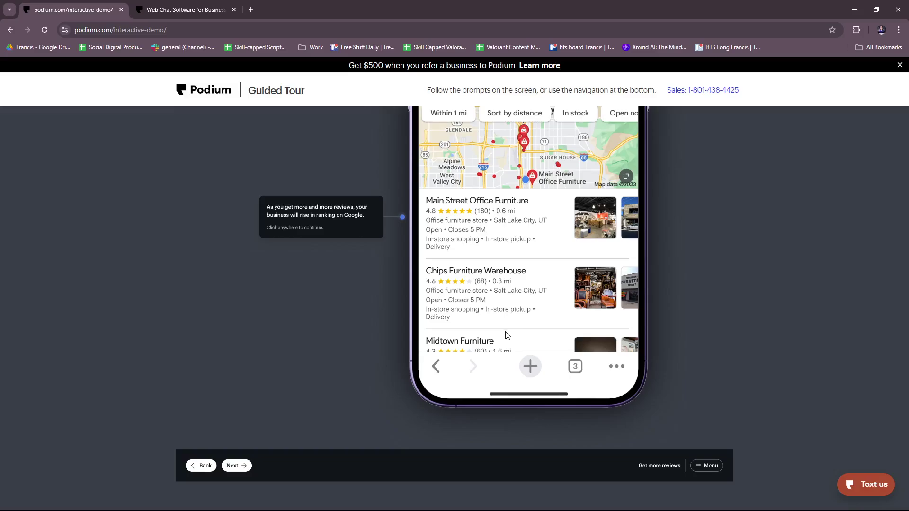
- Run the 'furniture stores near me' Google search on the customer's phone
left_click(235, 466)
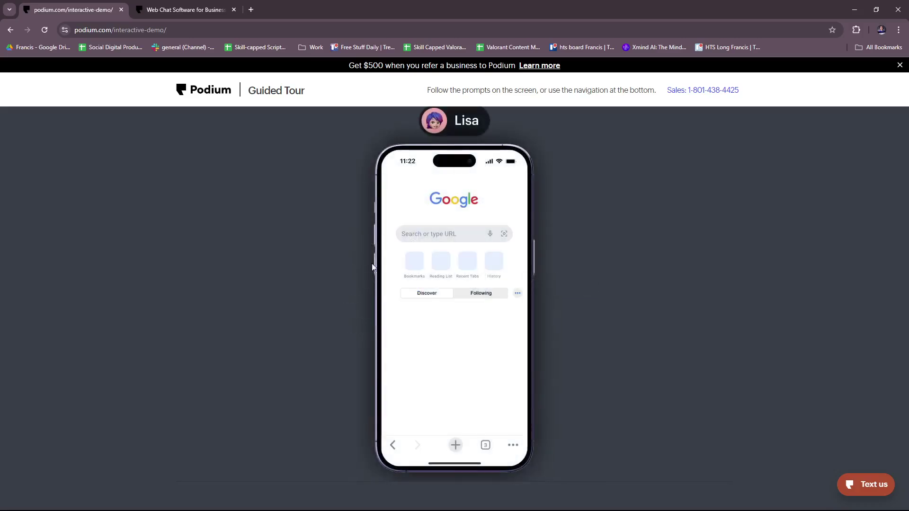
left_click(452, 234)
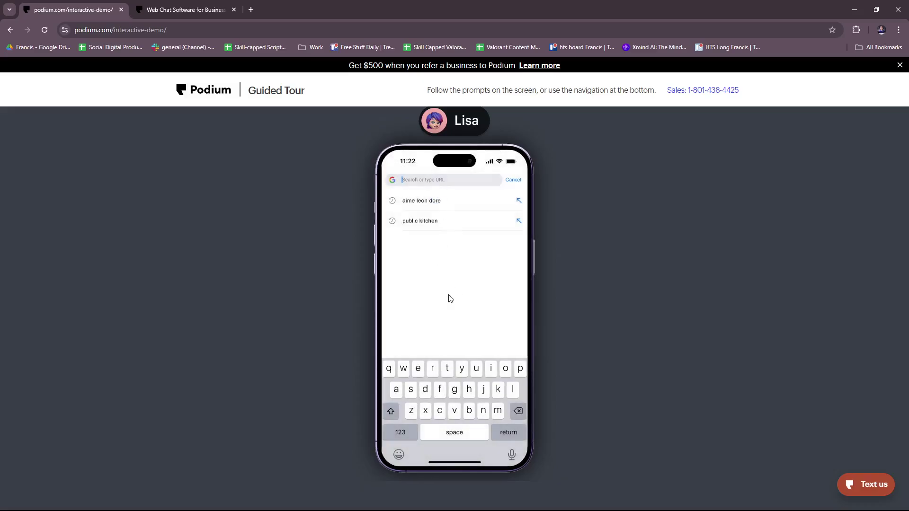
left_click(419, 183)
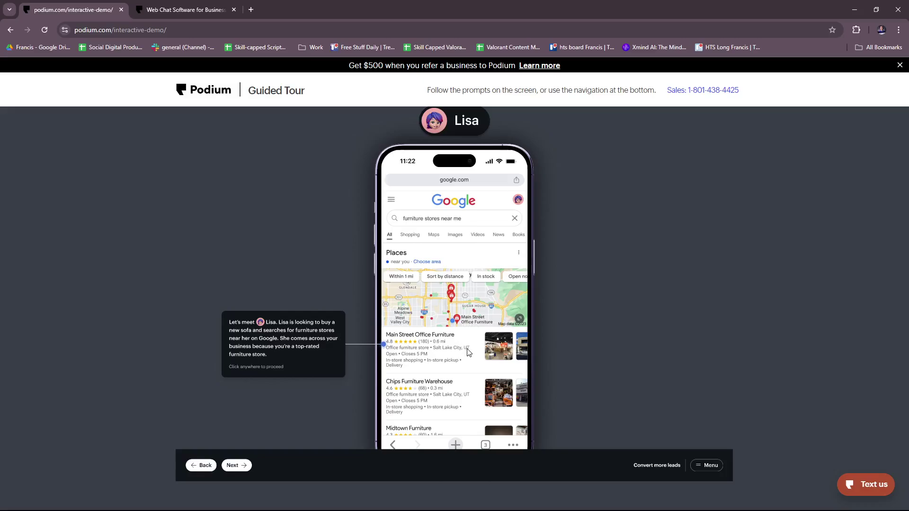
left_click(439, 358)
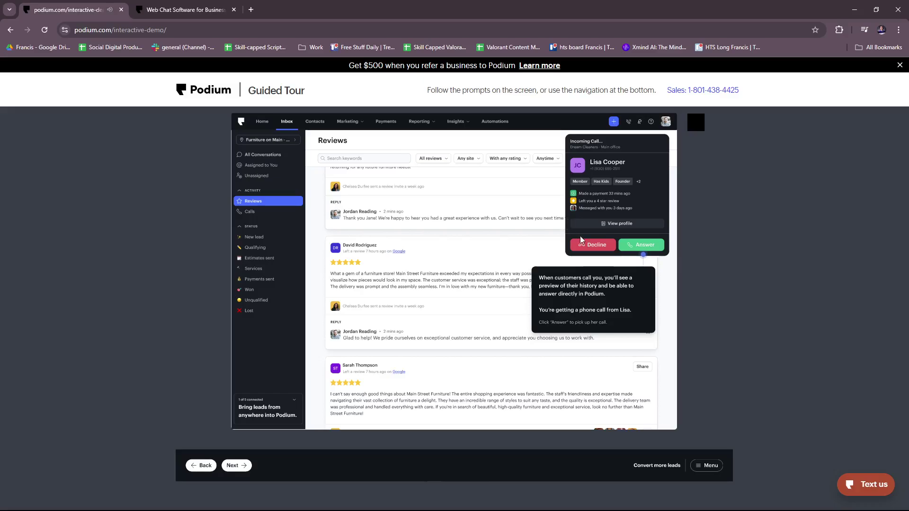
left_click(649, 245)
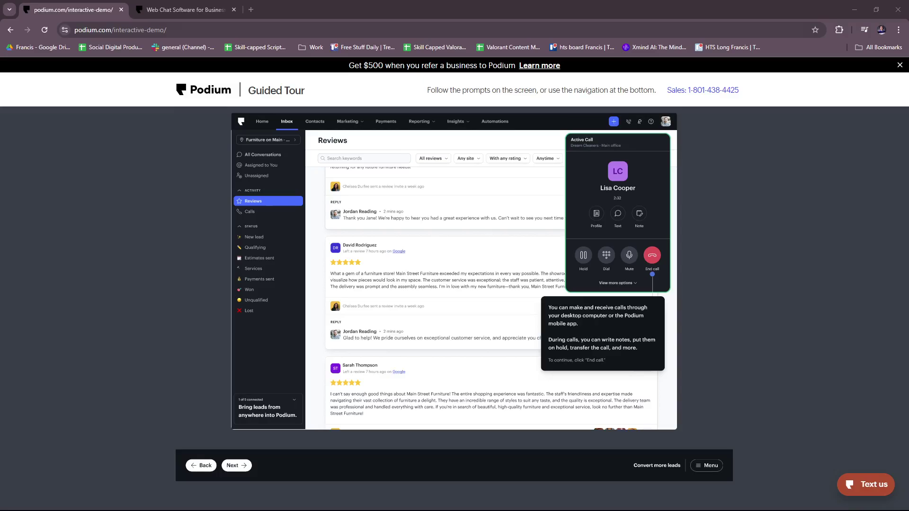
left_click(710, 13)
left_click(654, 278)
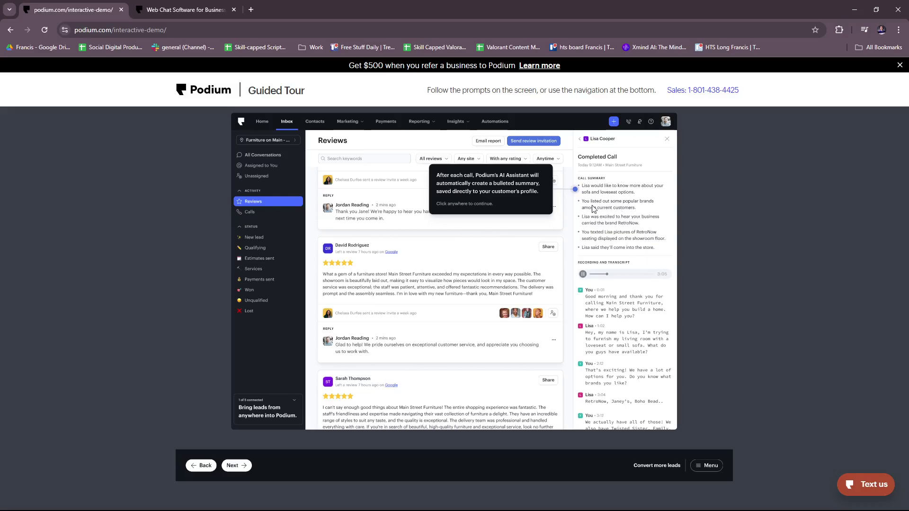
left_click(626, 300)
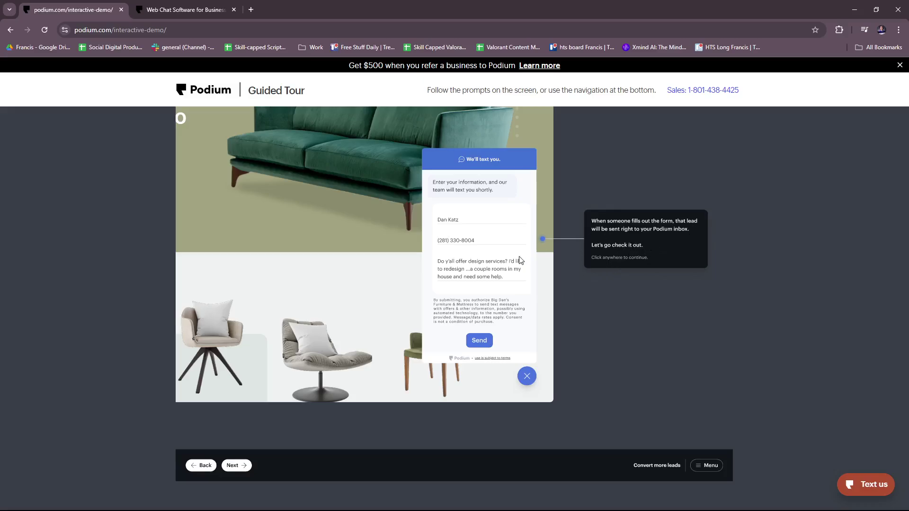
left_click(496, 255)
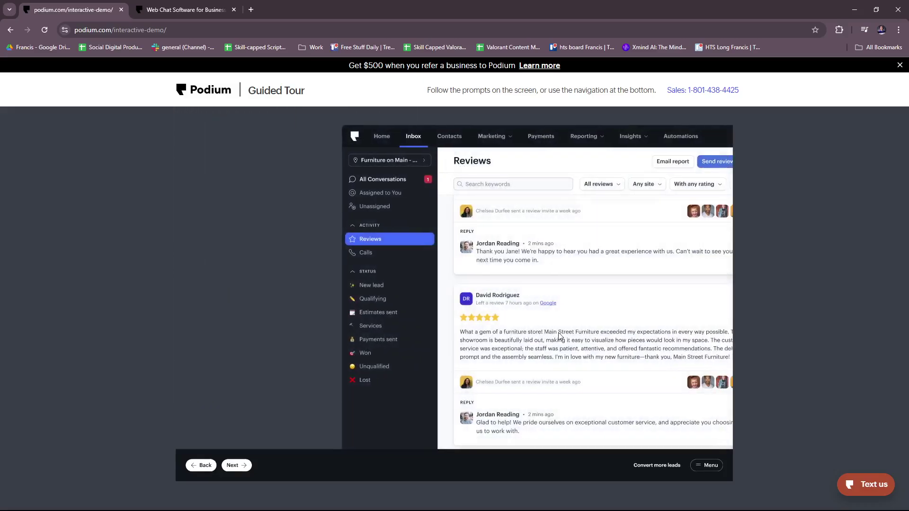
left_click(379, 181)
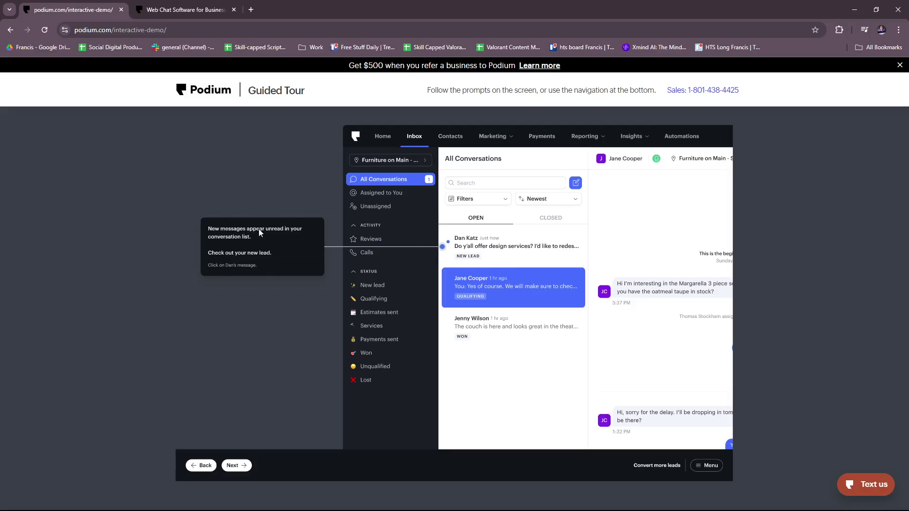
left_click(497, 246)
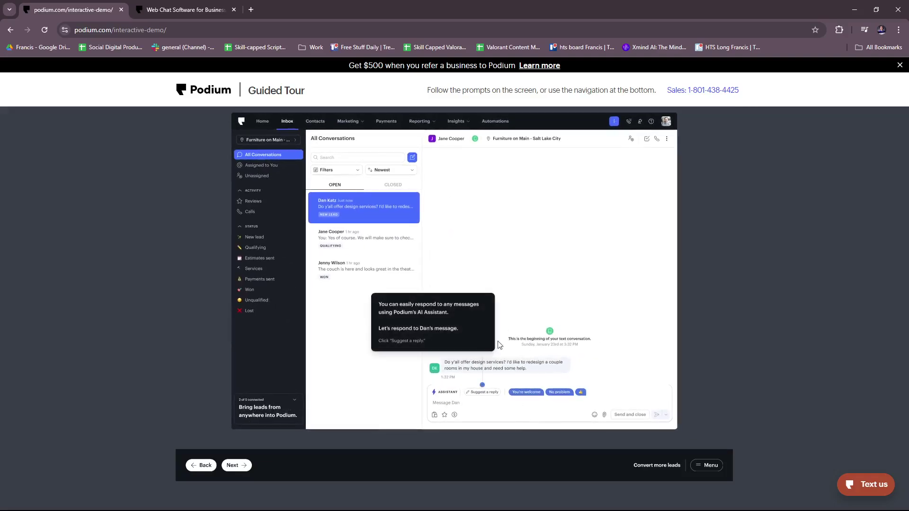
- Have the AI draft a reply to Dan's design-services question, keep the draft, and send it
left_click(485, 396)
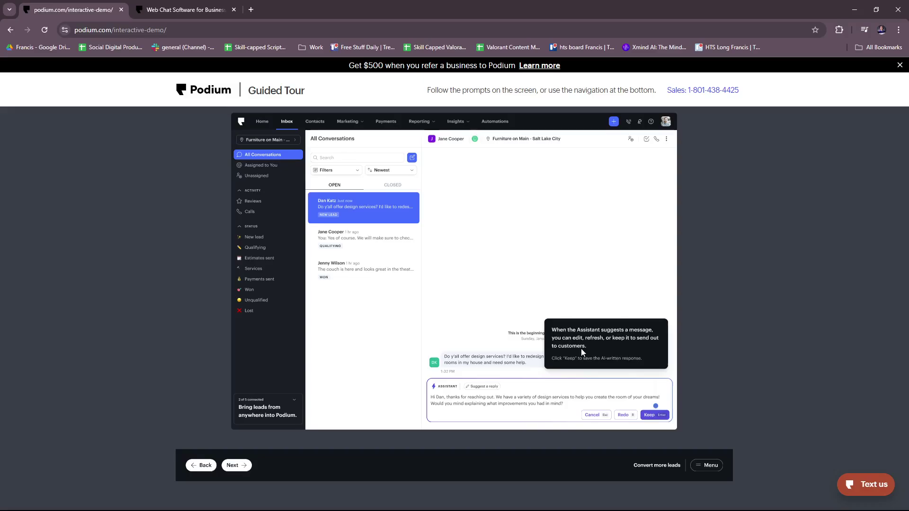
left_click(649, 414)
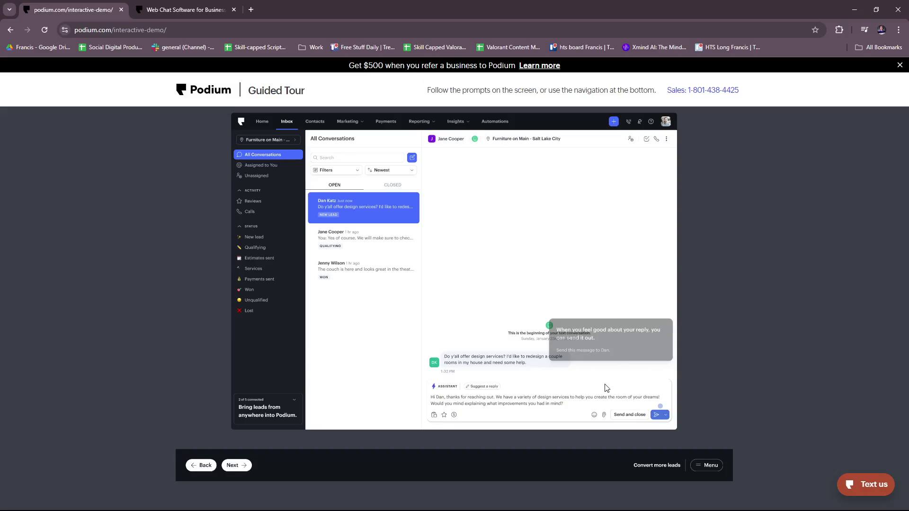
left_click(657, 416)
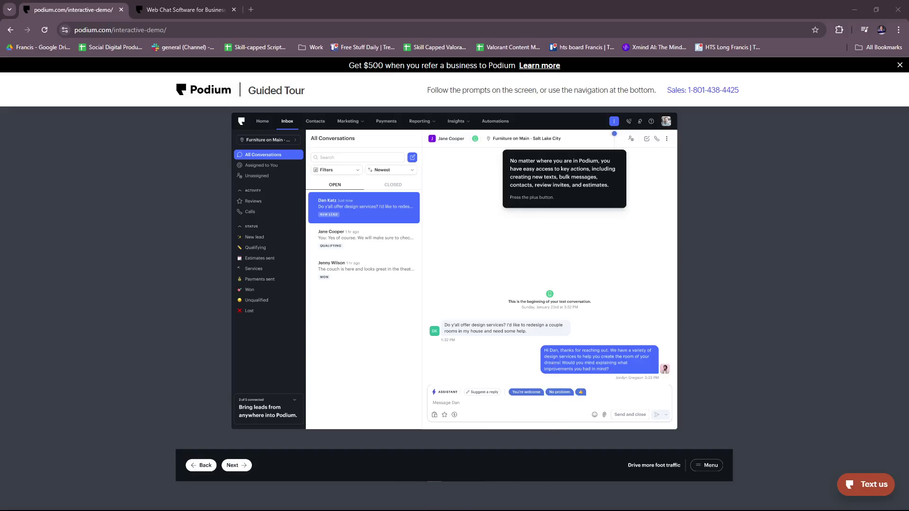
key("alt+Tab")
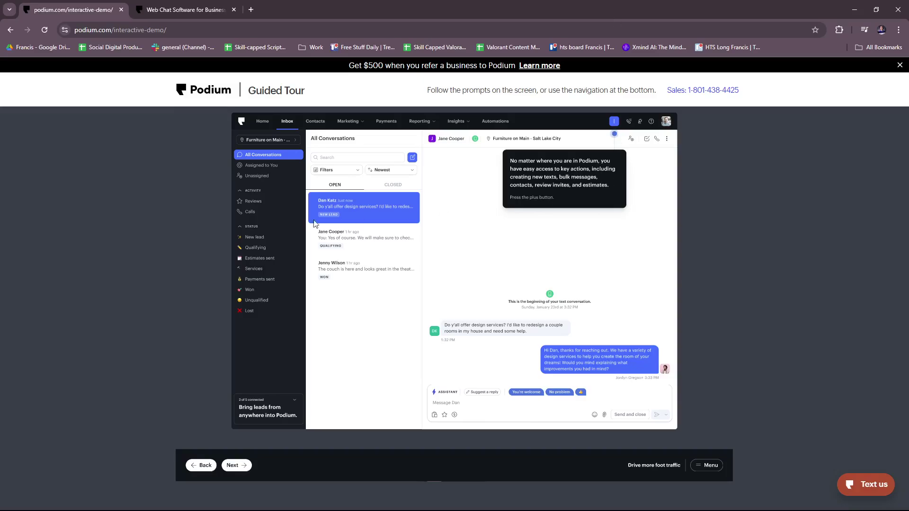